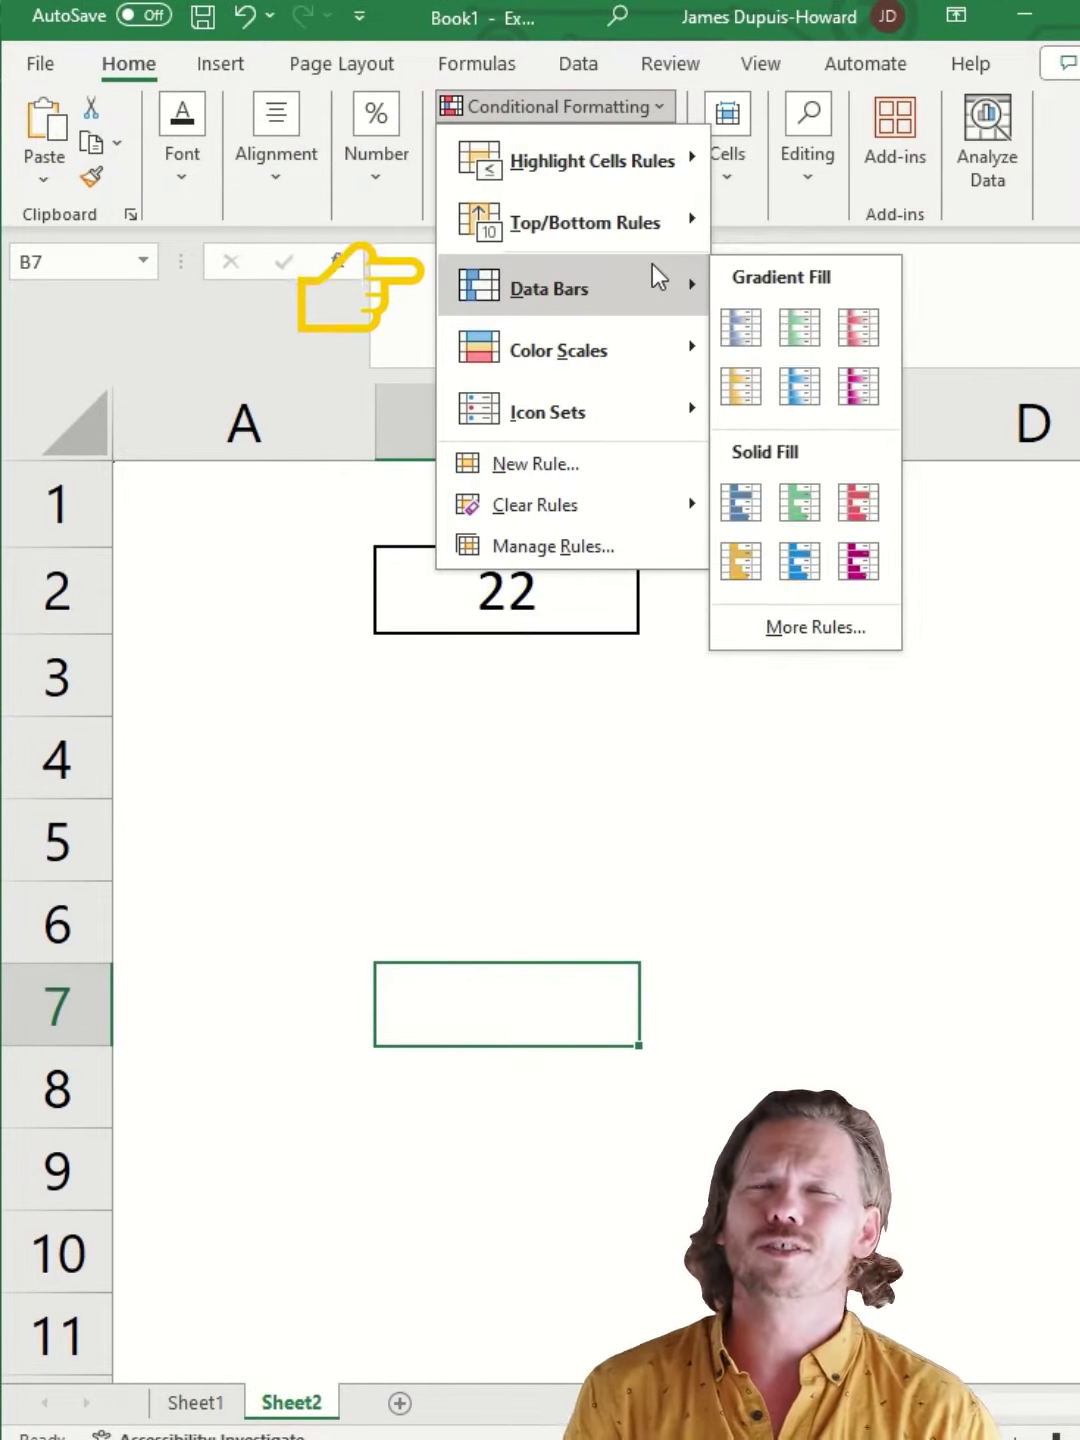
# Step: Dismiss the stray formatting menu and reopen Conditional Formatting for cell B2 (value 22)
pyautogui.click(548, 846)
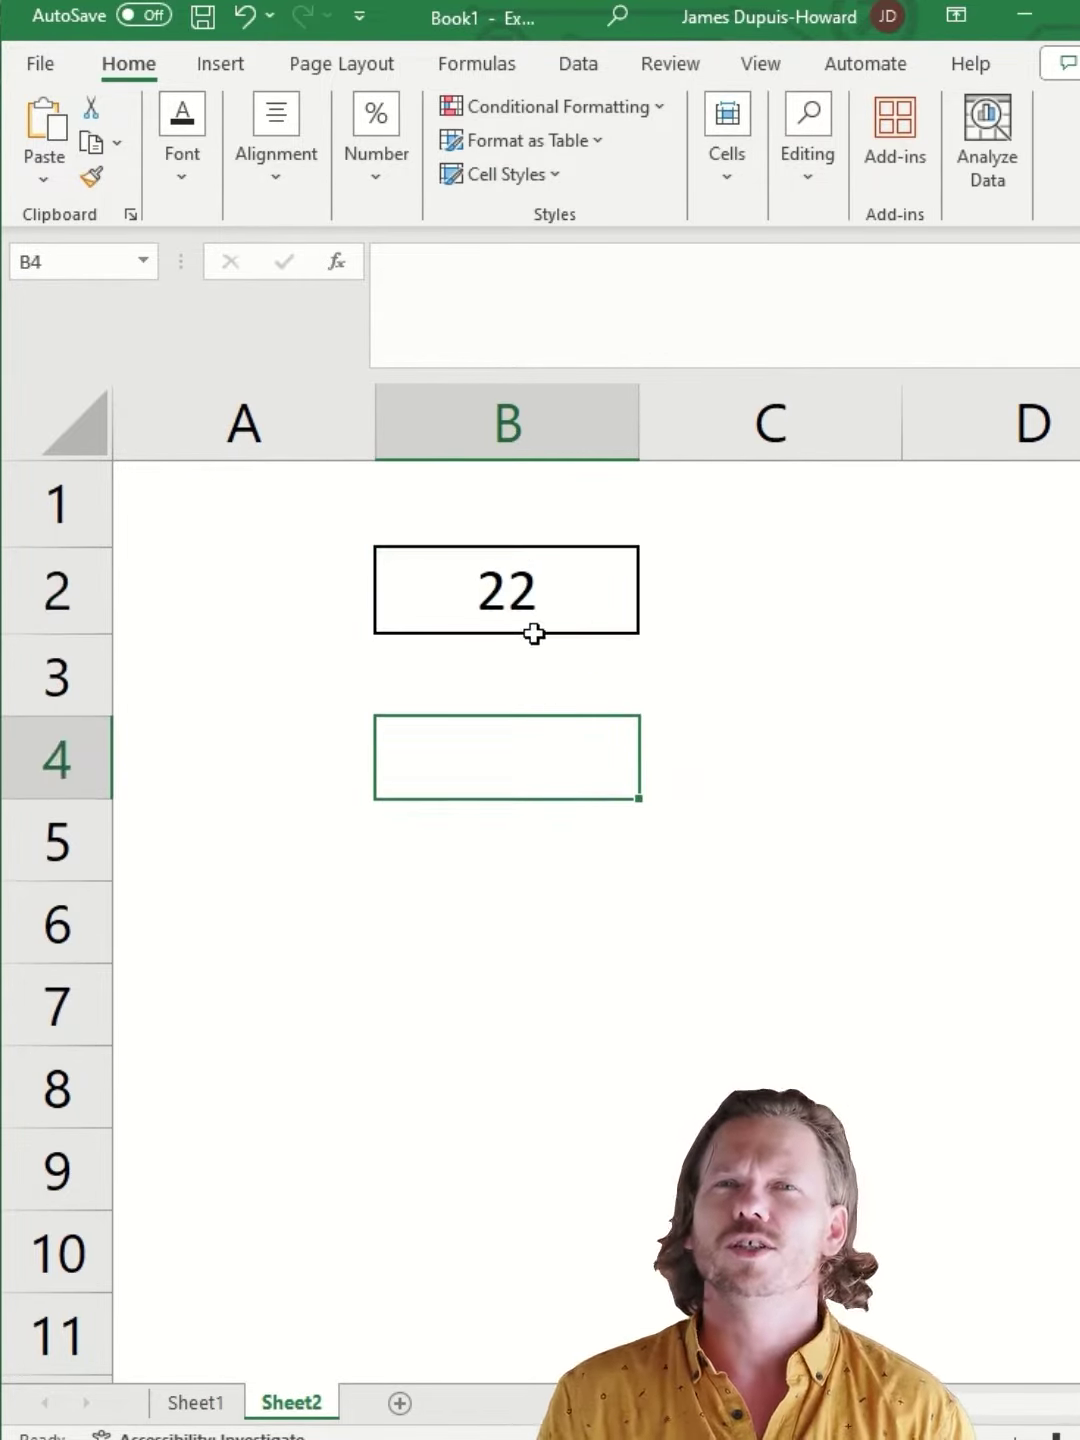
pyautogui.click(661, 108)
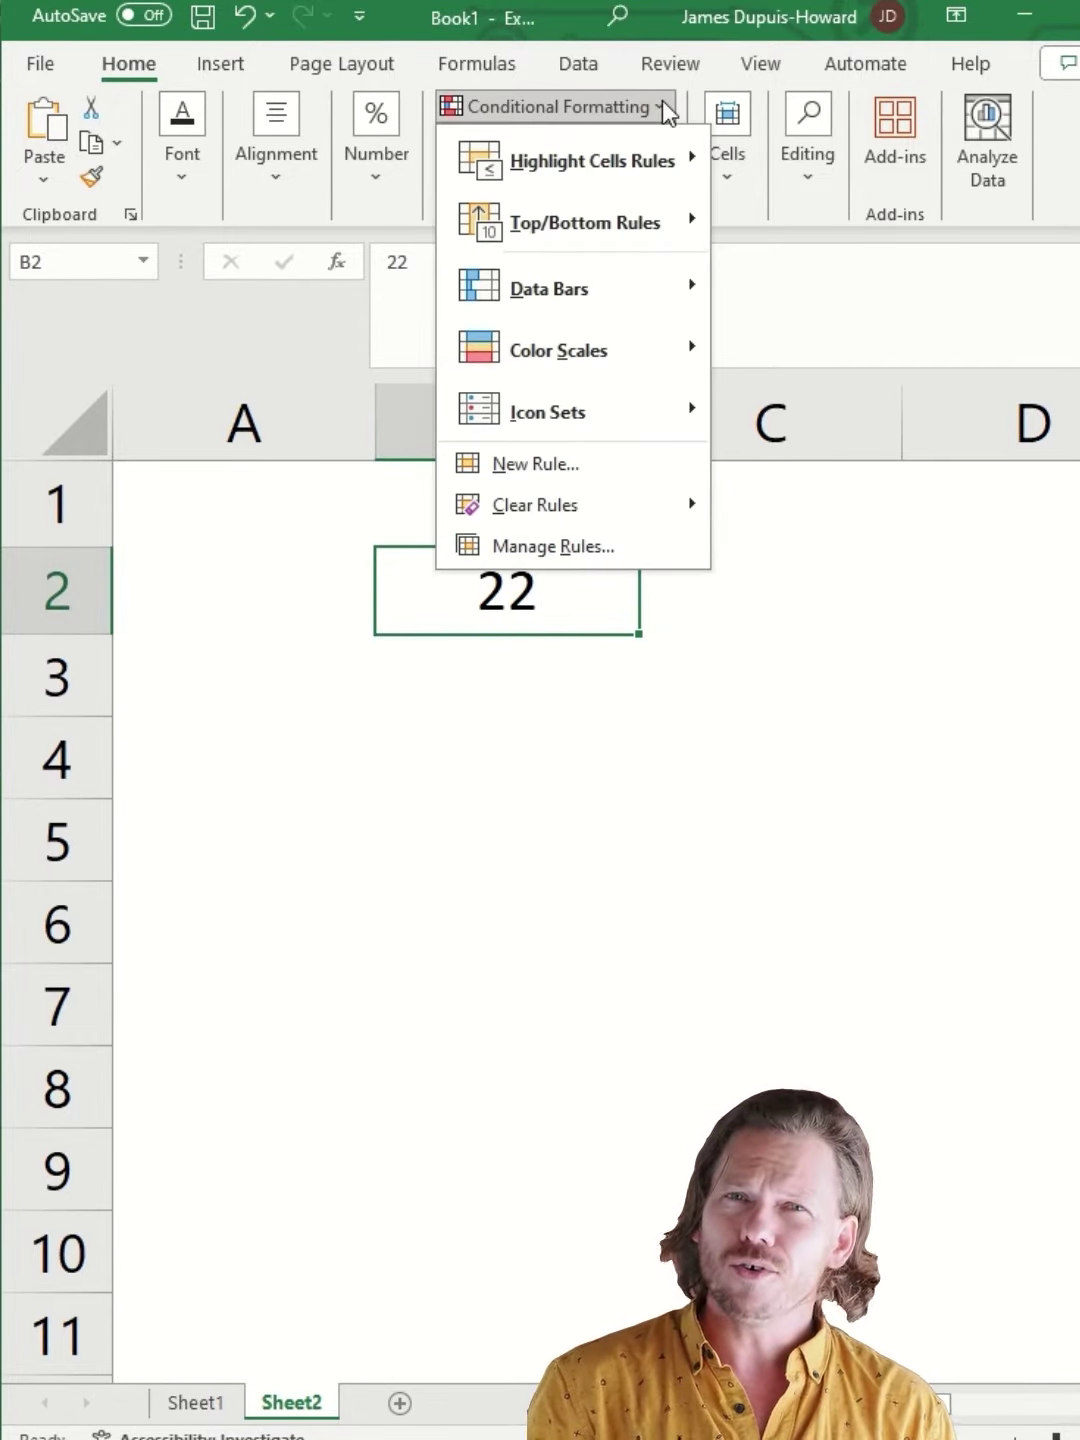
# Step: Add a Greater Than 30 red-text rule to B2 and change its value to 34
pyautogui.click(557, 601)
pyautogui.click(662, 108)
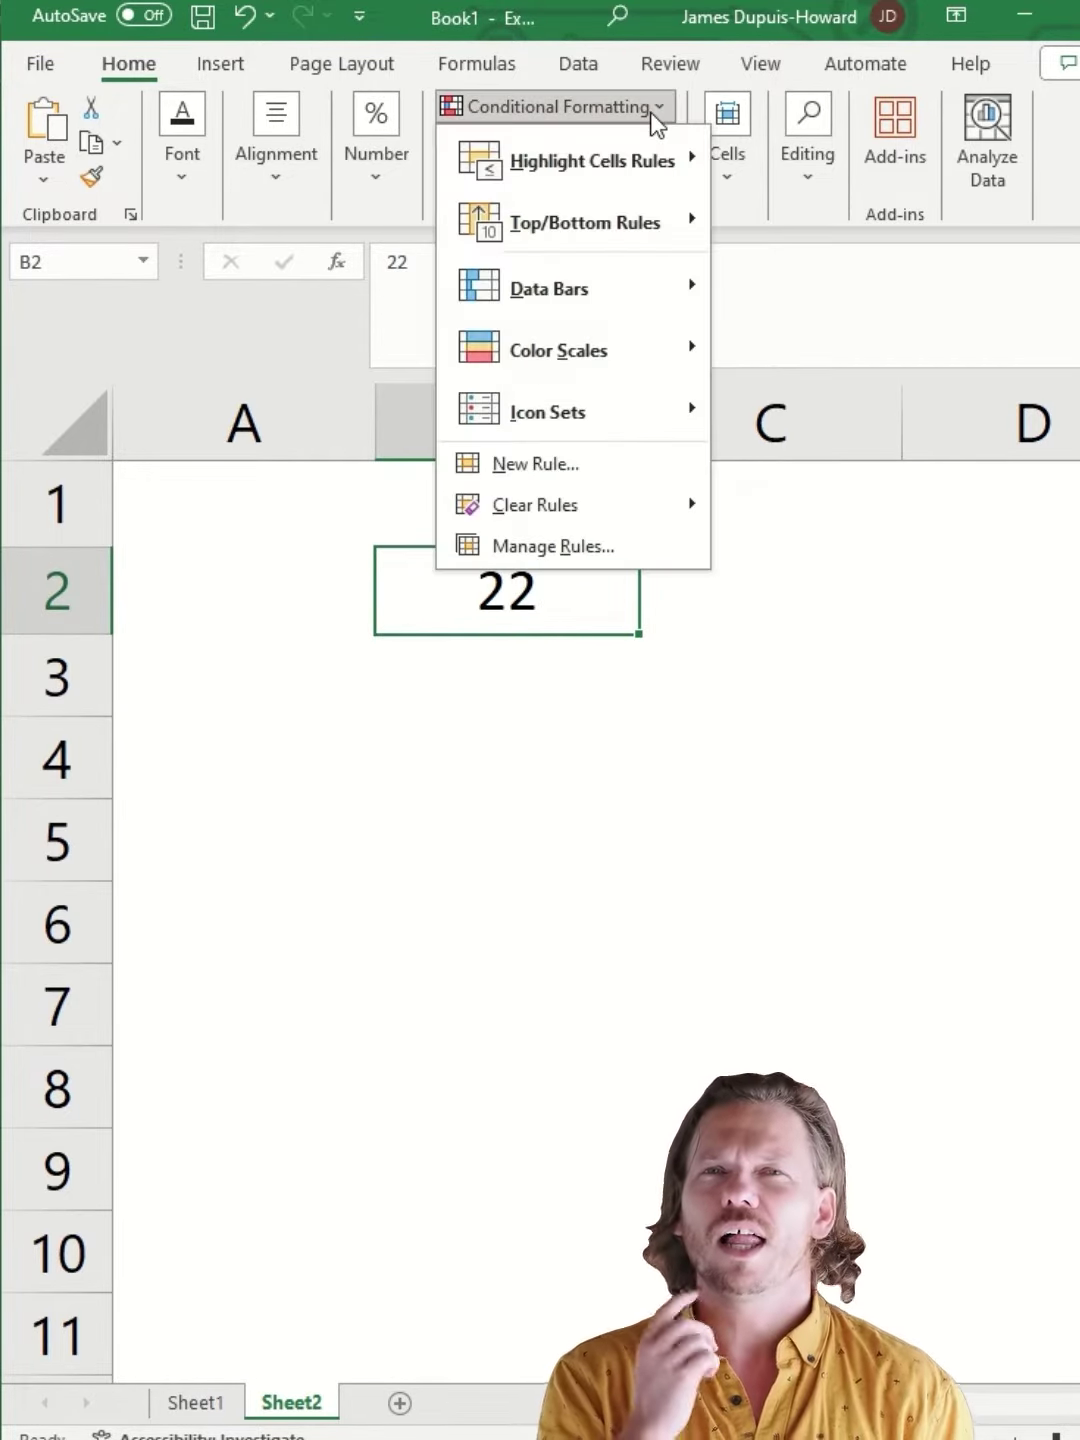
pyautogui.moveTo(574, 161)
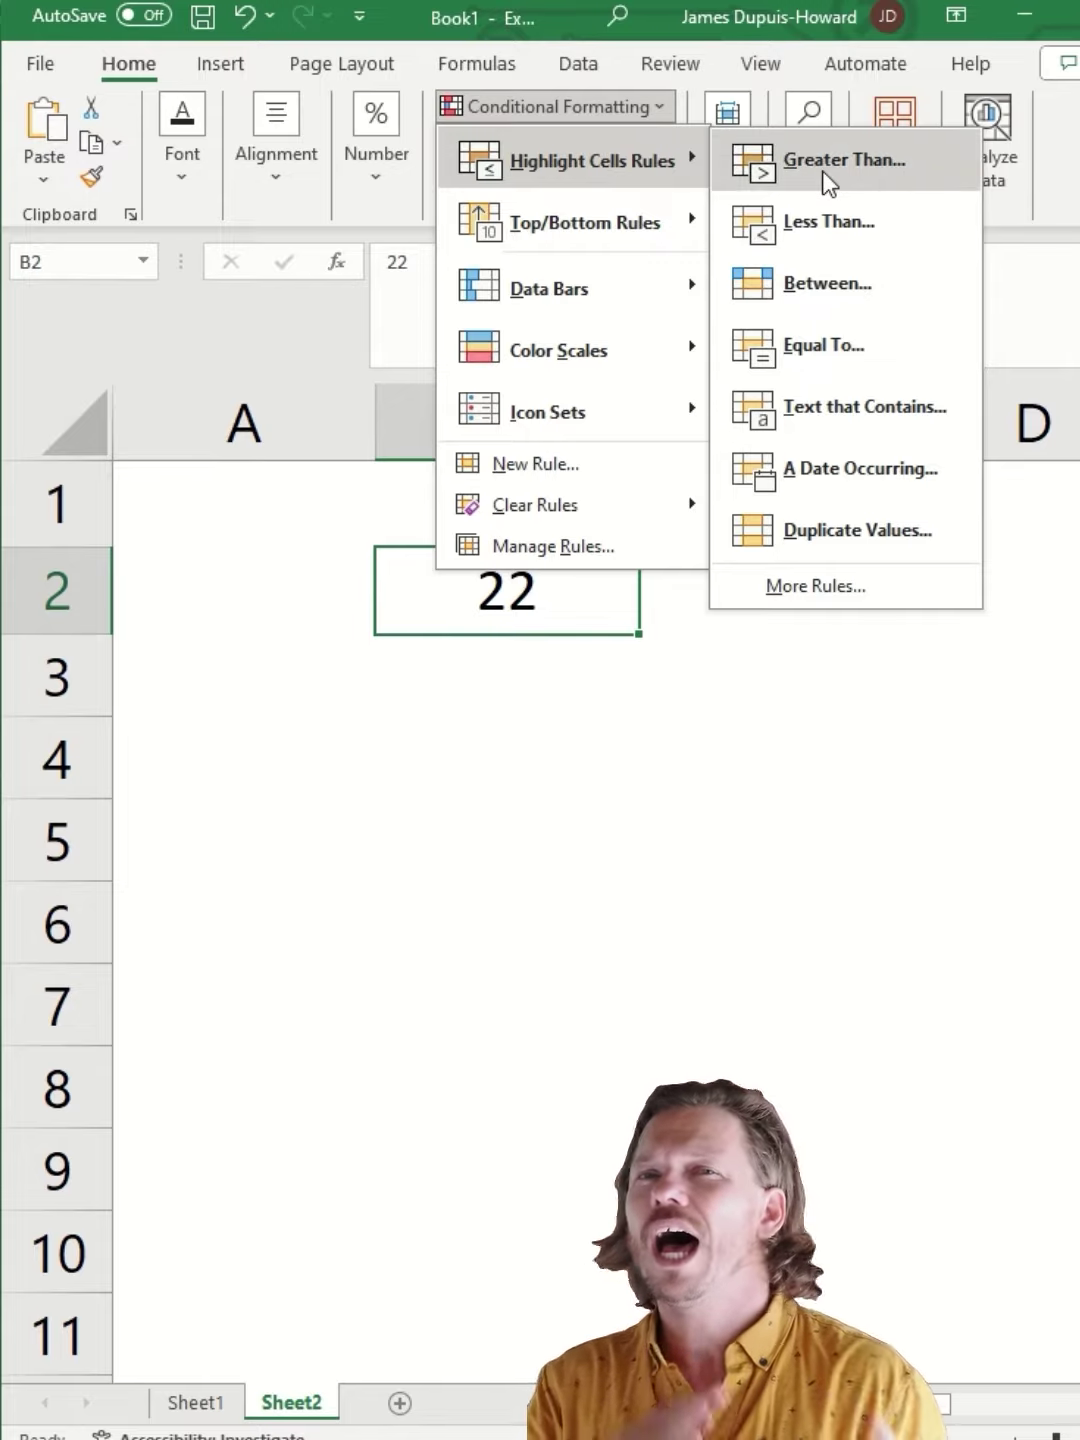
pyautogui.click(827, 169)
pyautogui.write('30')
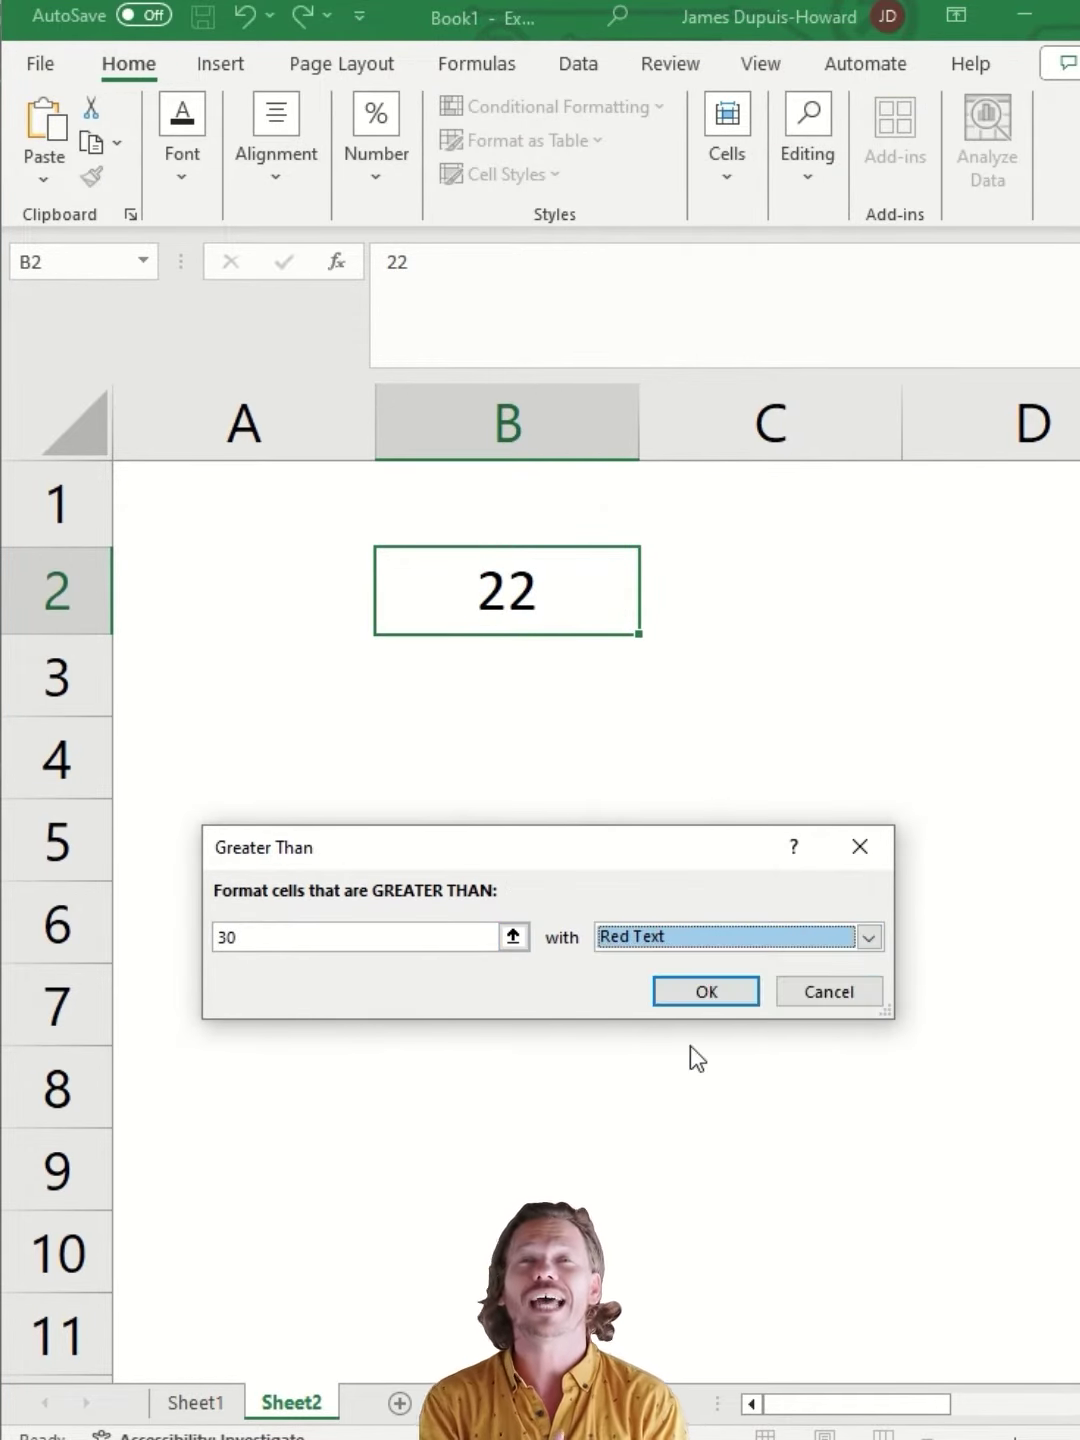
pyautogui.click(706, 991)
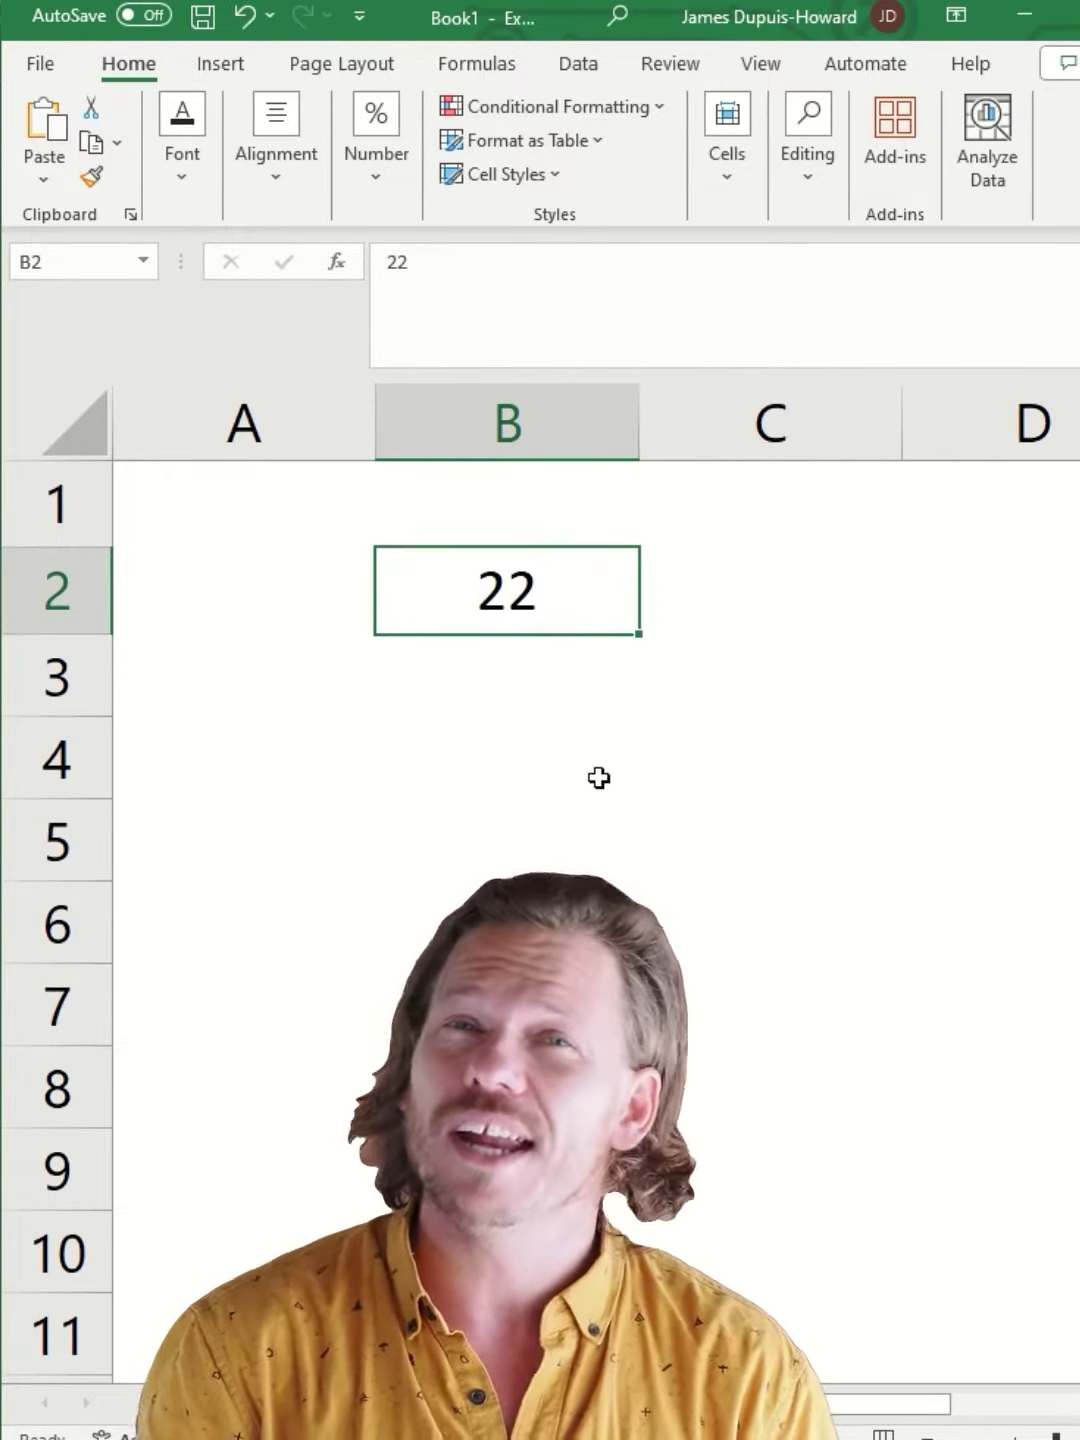
pyautogui.click(507, 590)
pyautogui.write('34')
pyautogui.press('Return')
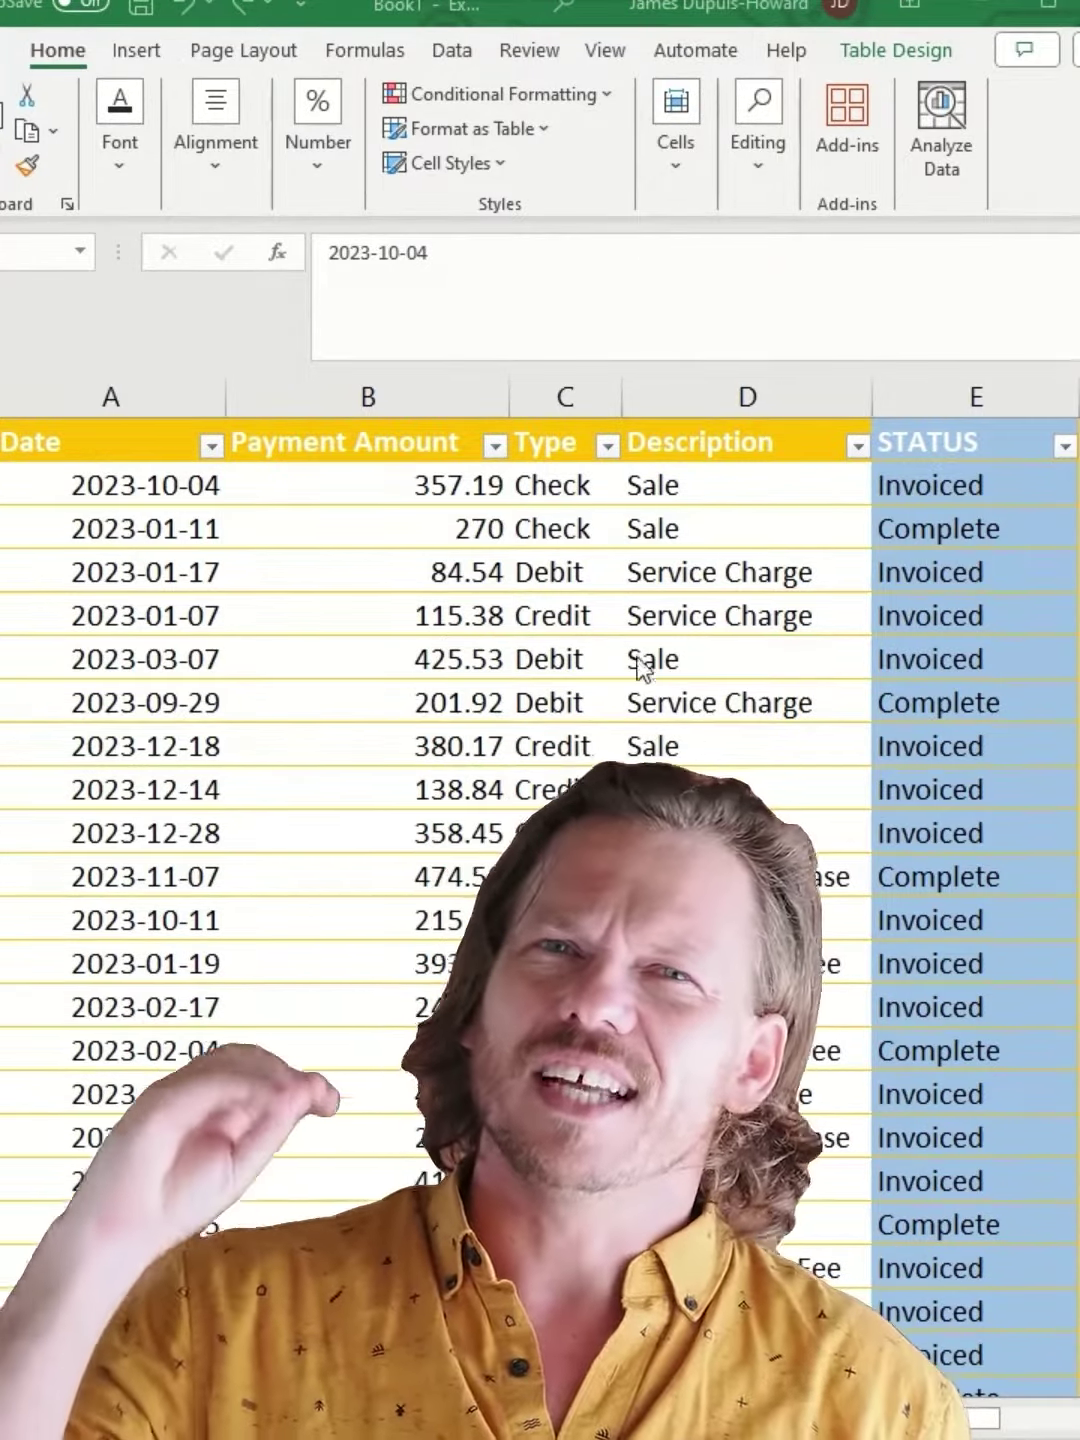
# Step: Select the entire Sheet3 payments table, starting from its first date cell
pyautogui.click(959, 500)
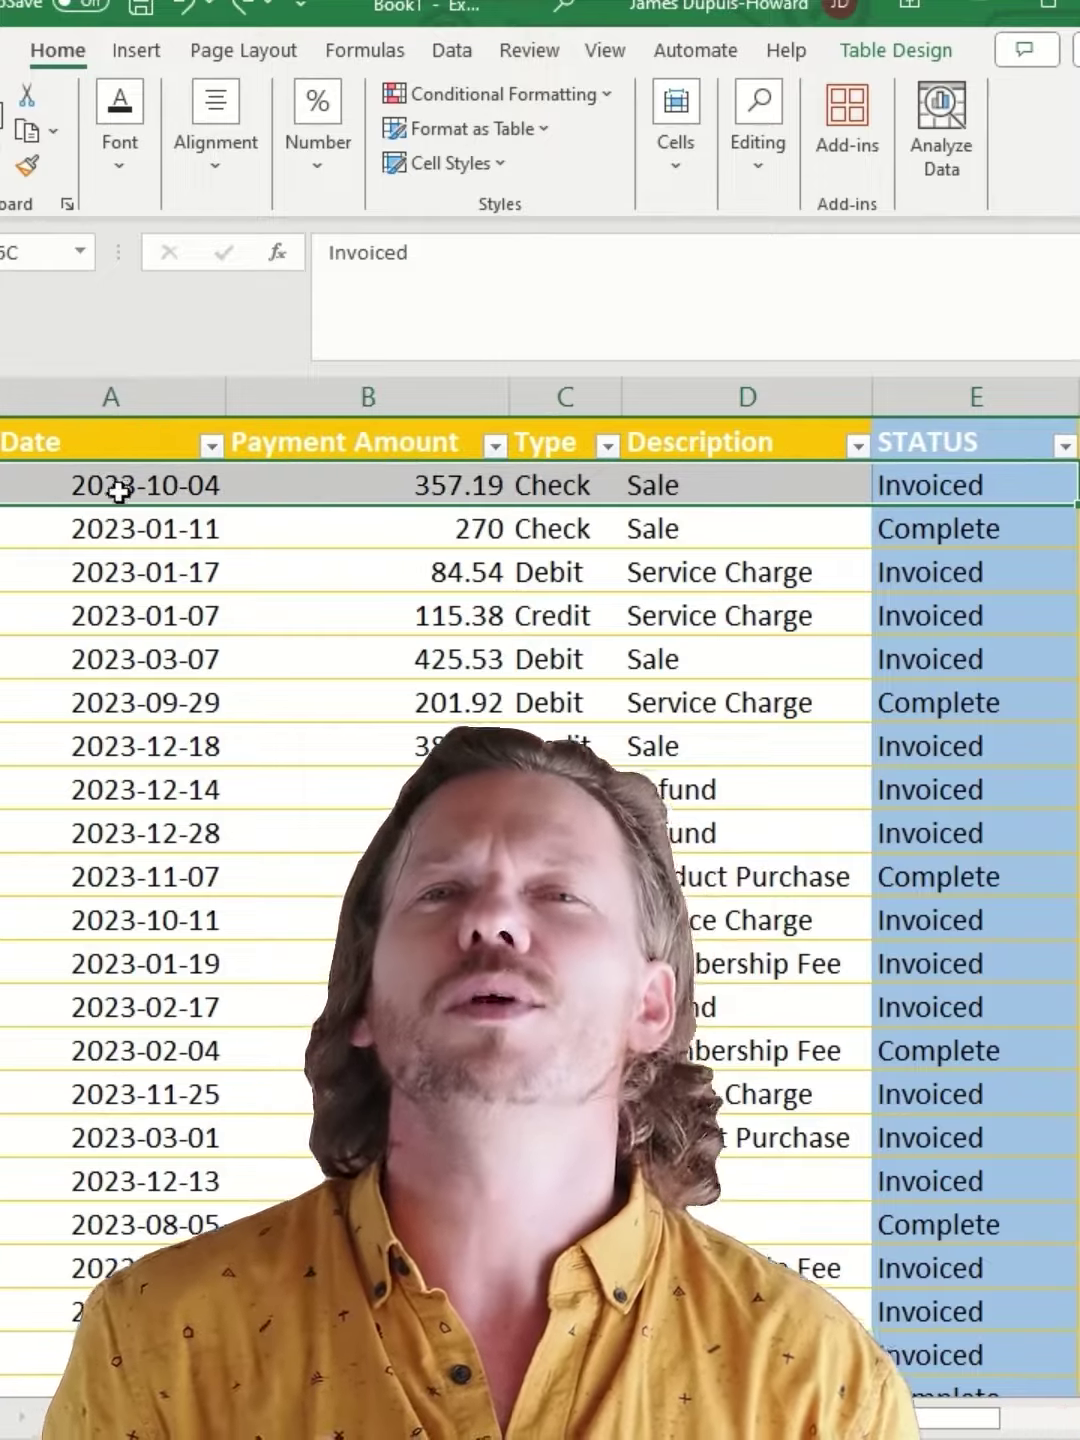
pyautogui.press('Down')
pyautogui.click(943, 423)
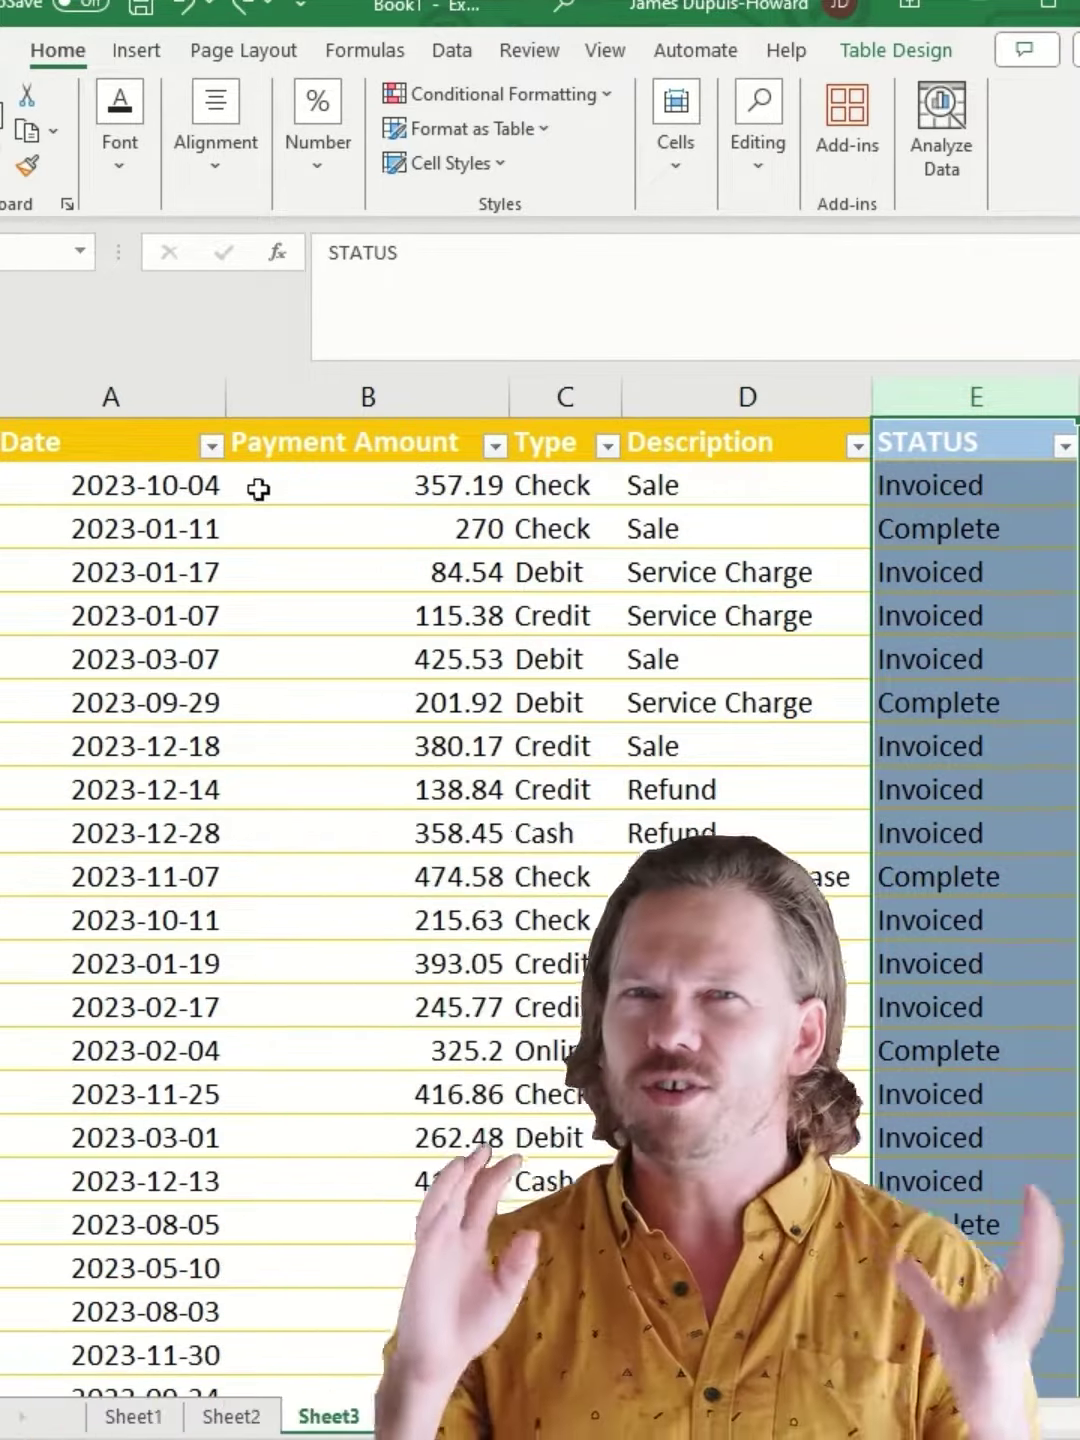
pyautogui.click(169, 486)
pyautogui.hotkey('ctrl', 'a')
pyautogui.scroll(-10, 506, 788)
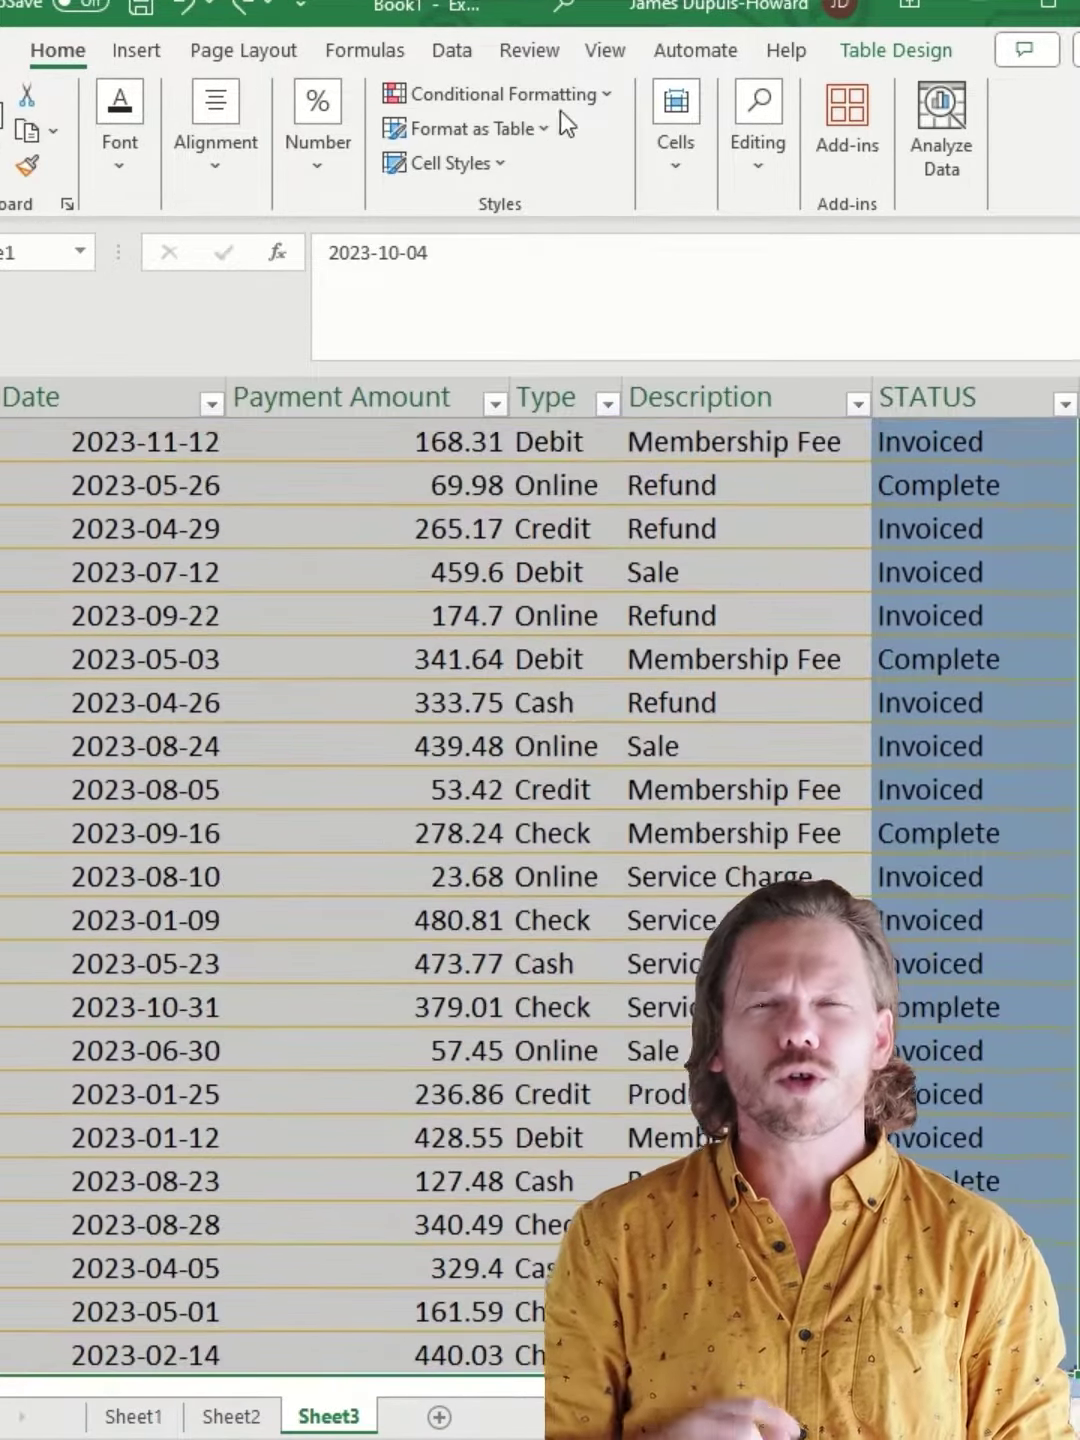
# Step: Apply a formula rule =$E2="Complete" giving matching table rows a light green fill
pyautogui.click(561, 99)
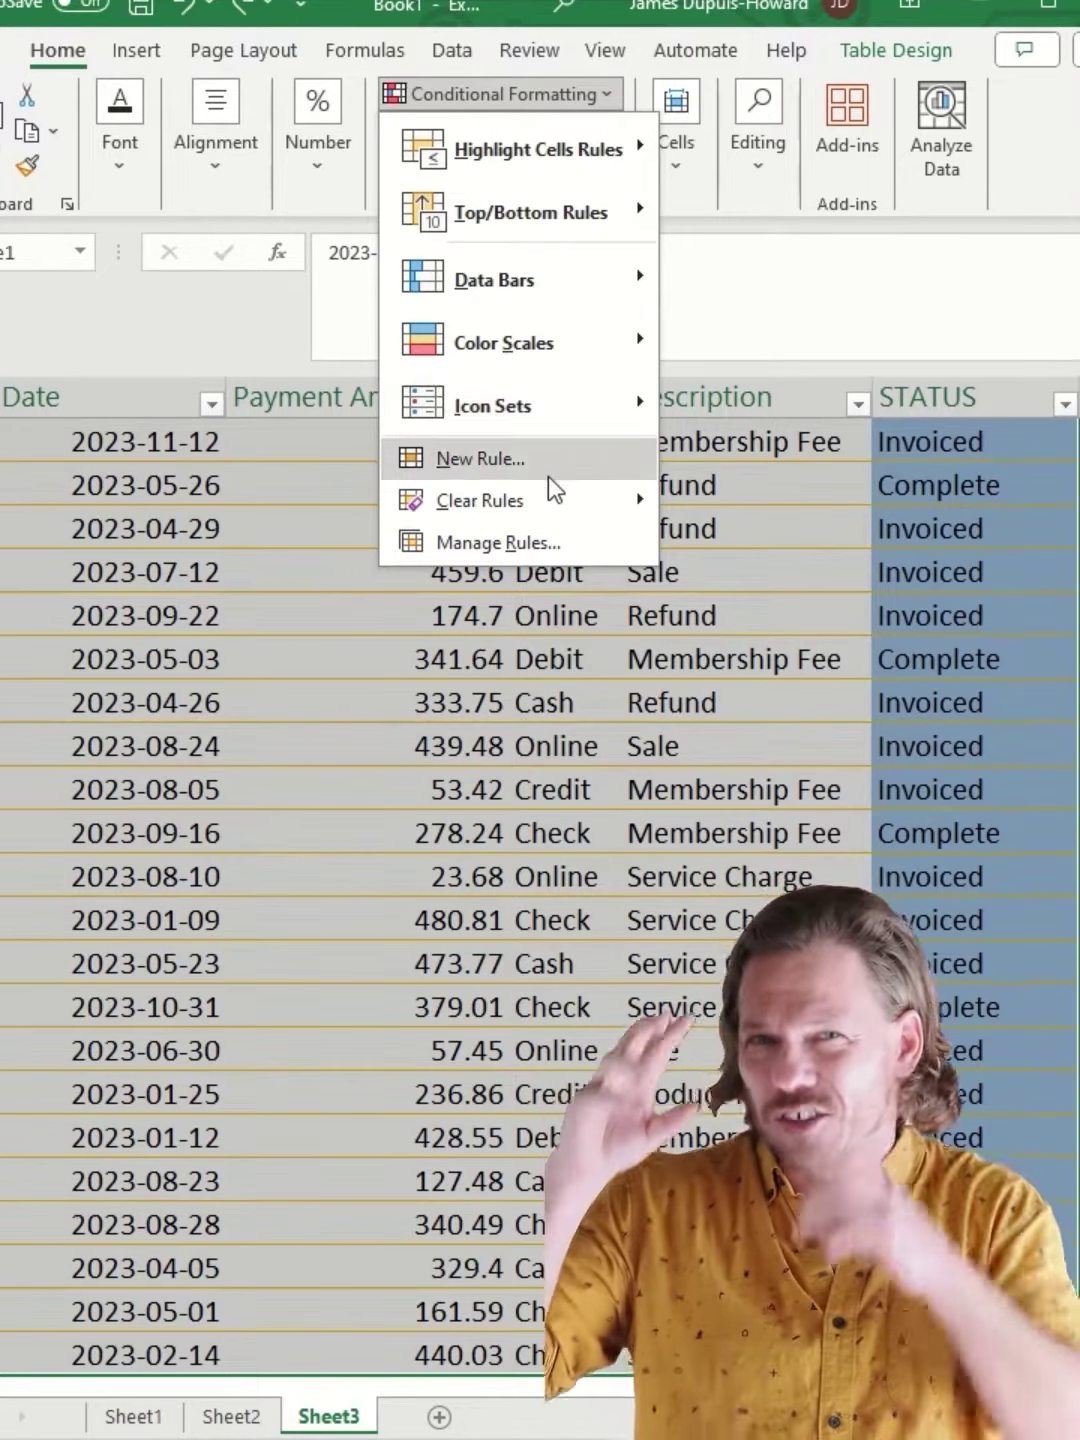
pyautogui.click(551, 472)
pyautogui.click(337, 563)
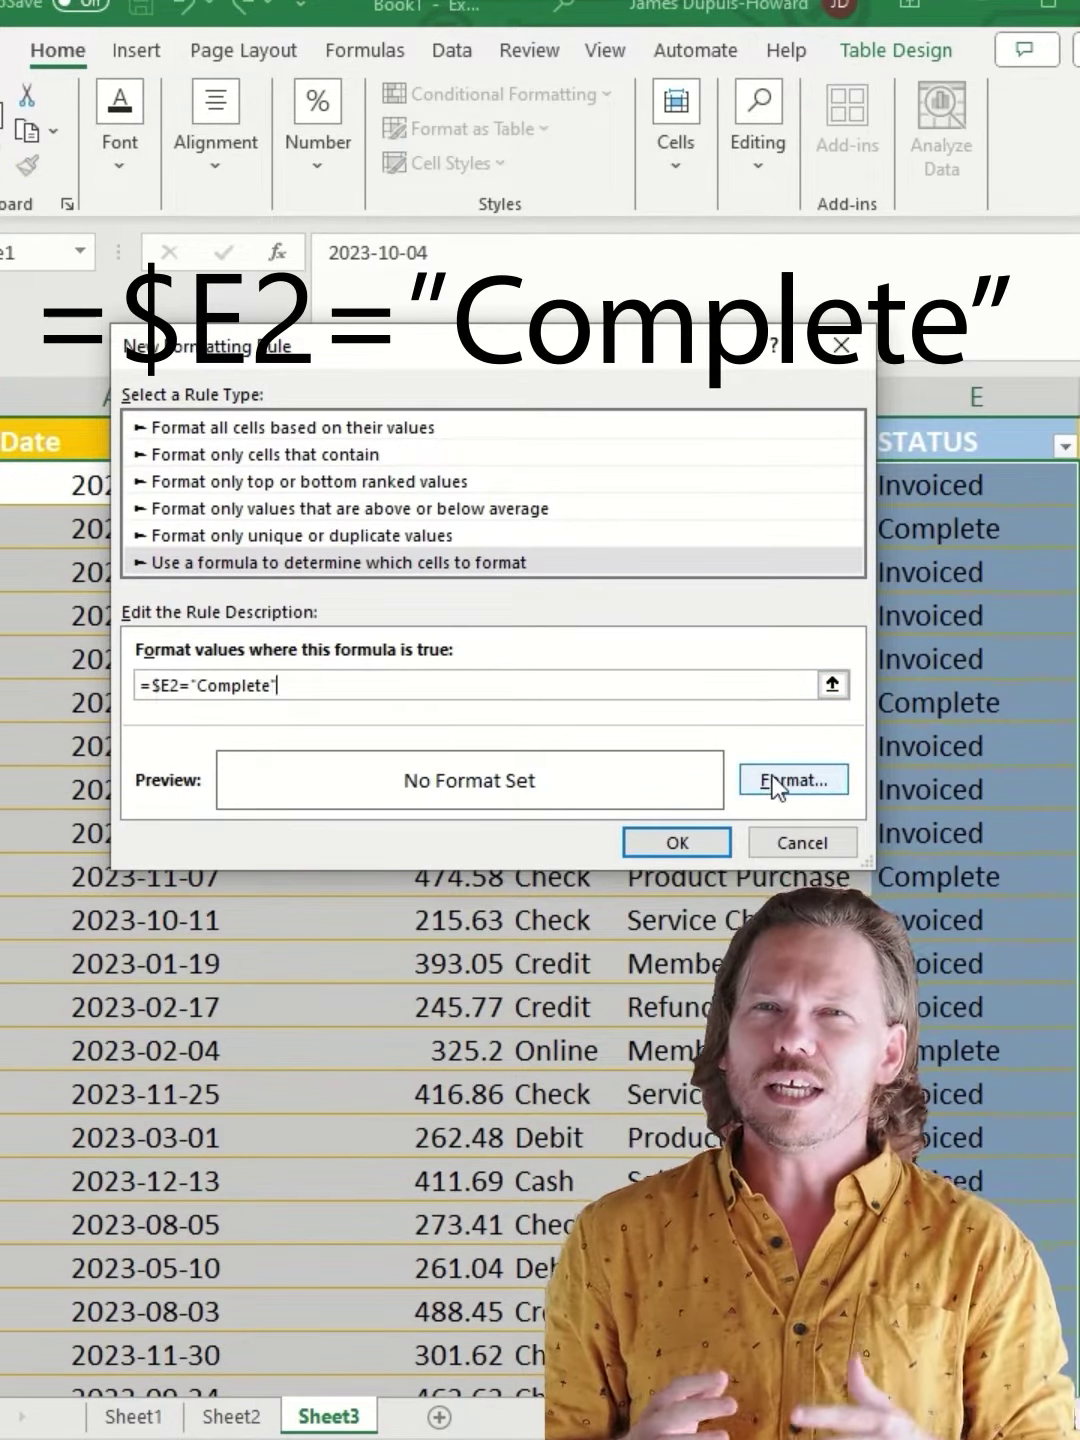
pyautogui.click(777, 782)
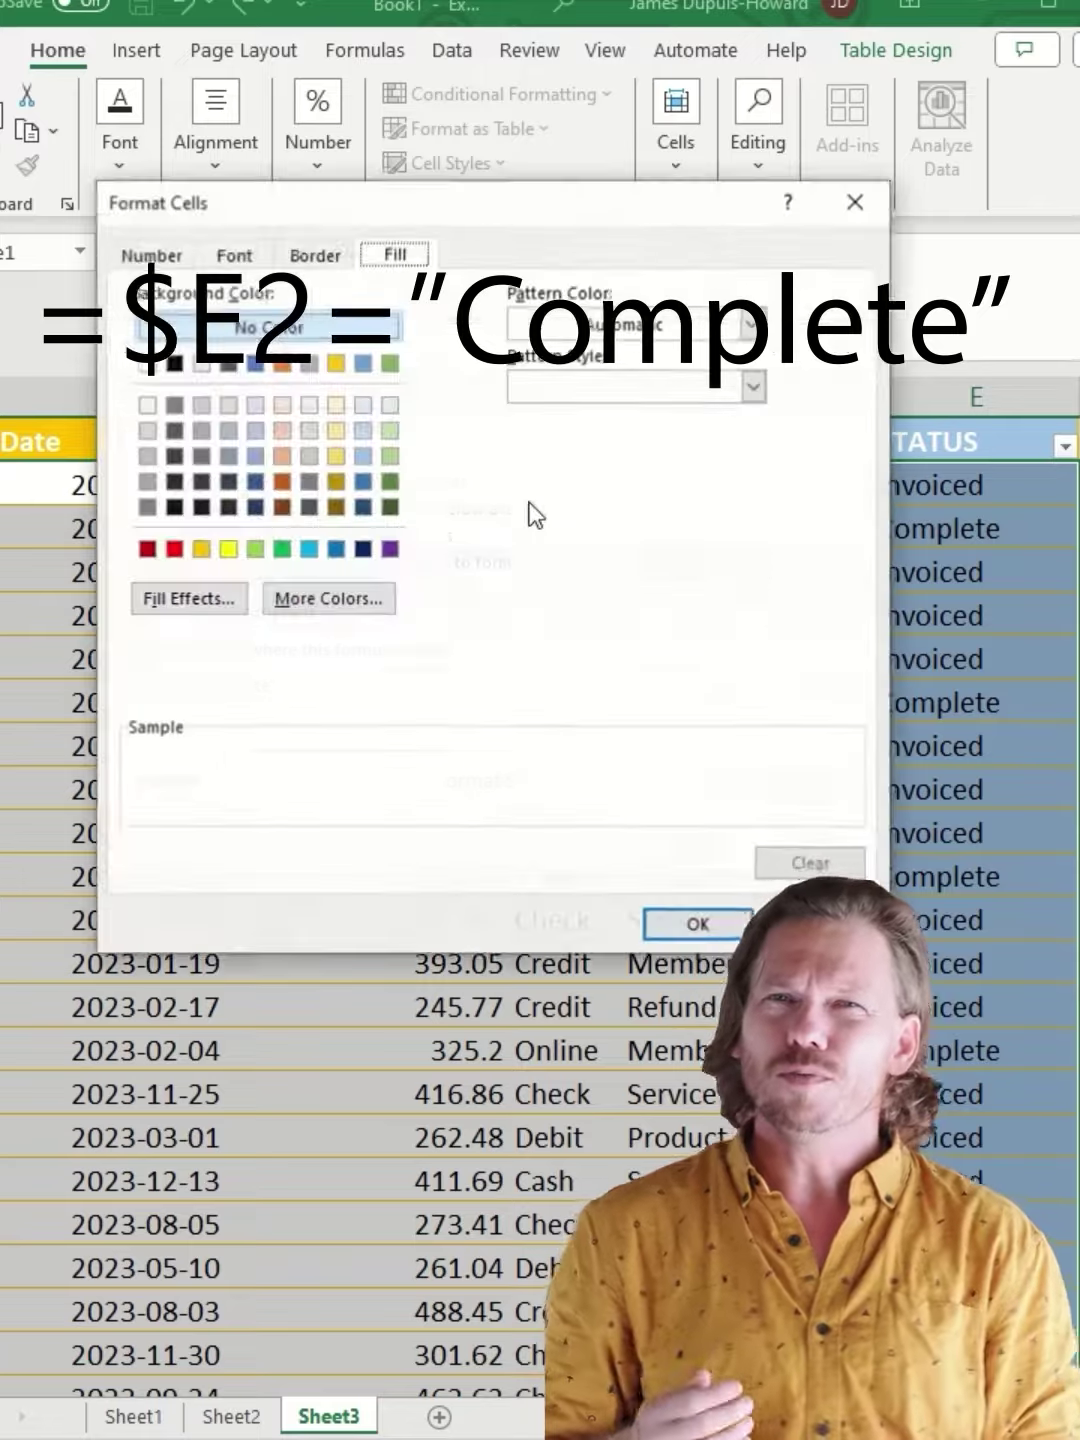
pyautogui.click(389, 405)
pyautogui.click(698, 920)
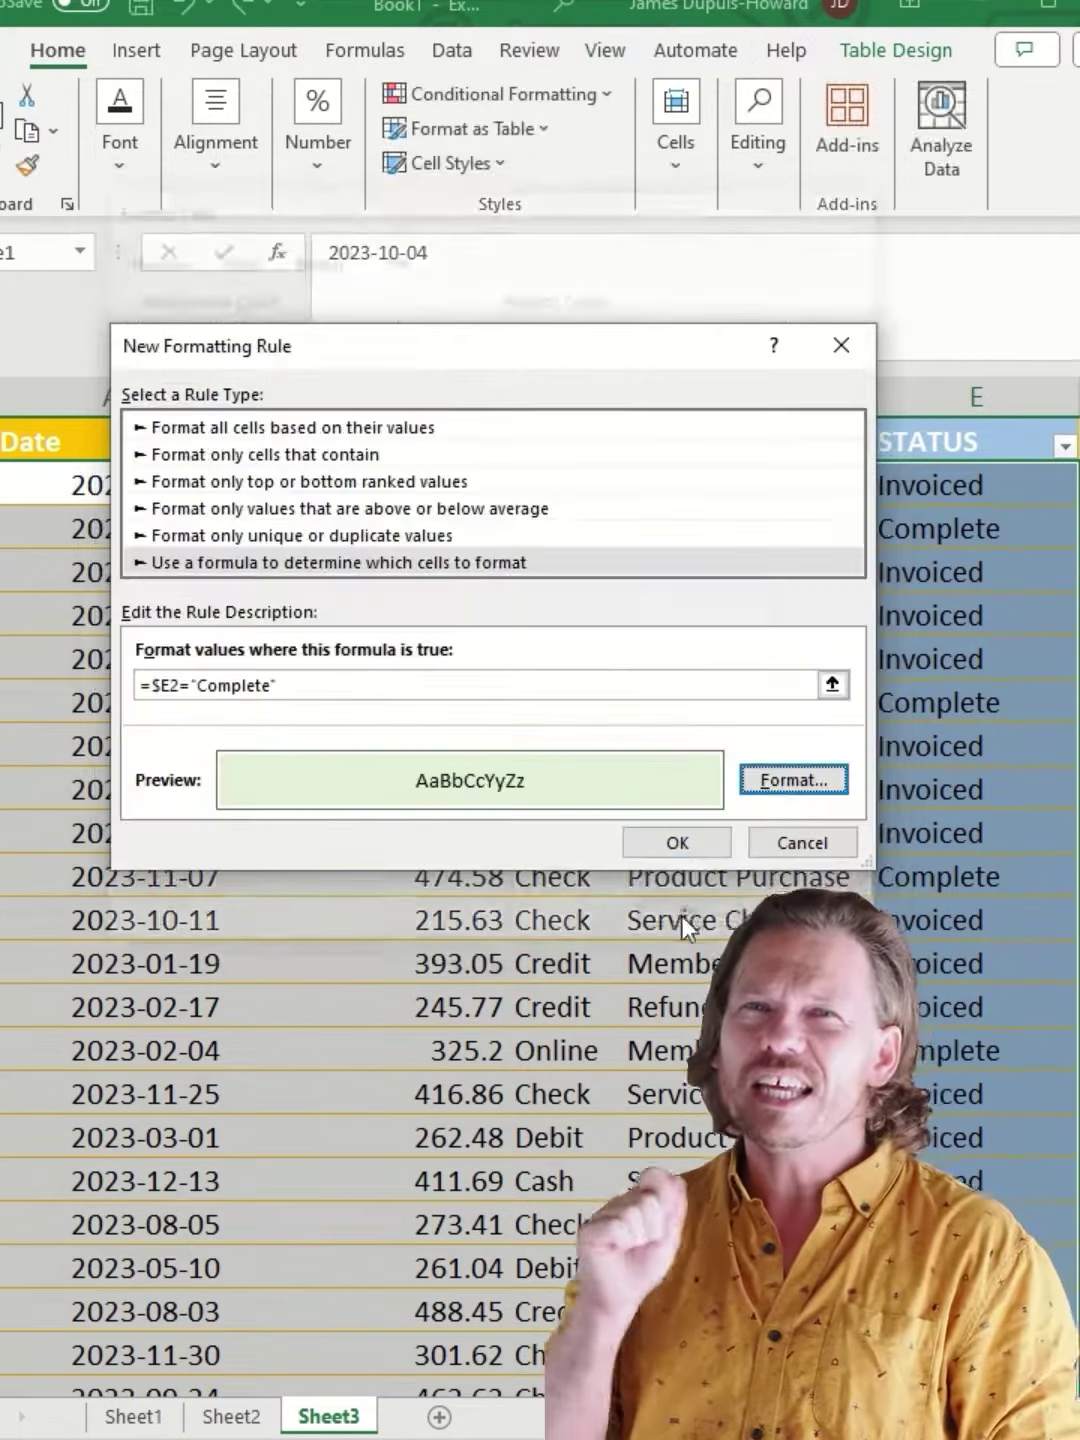
pyautogui.click(664, 842)
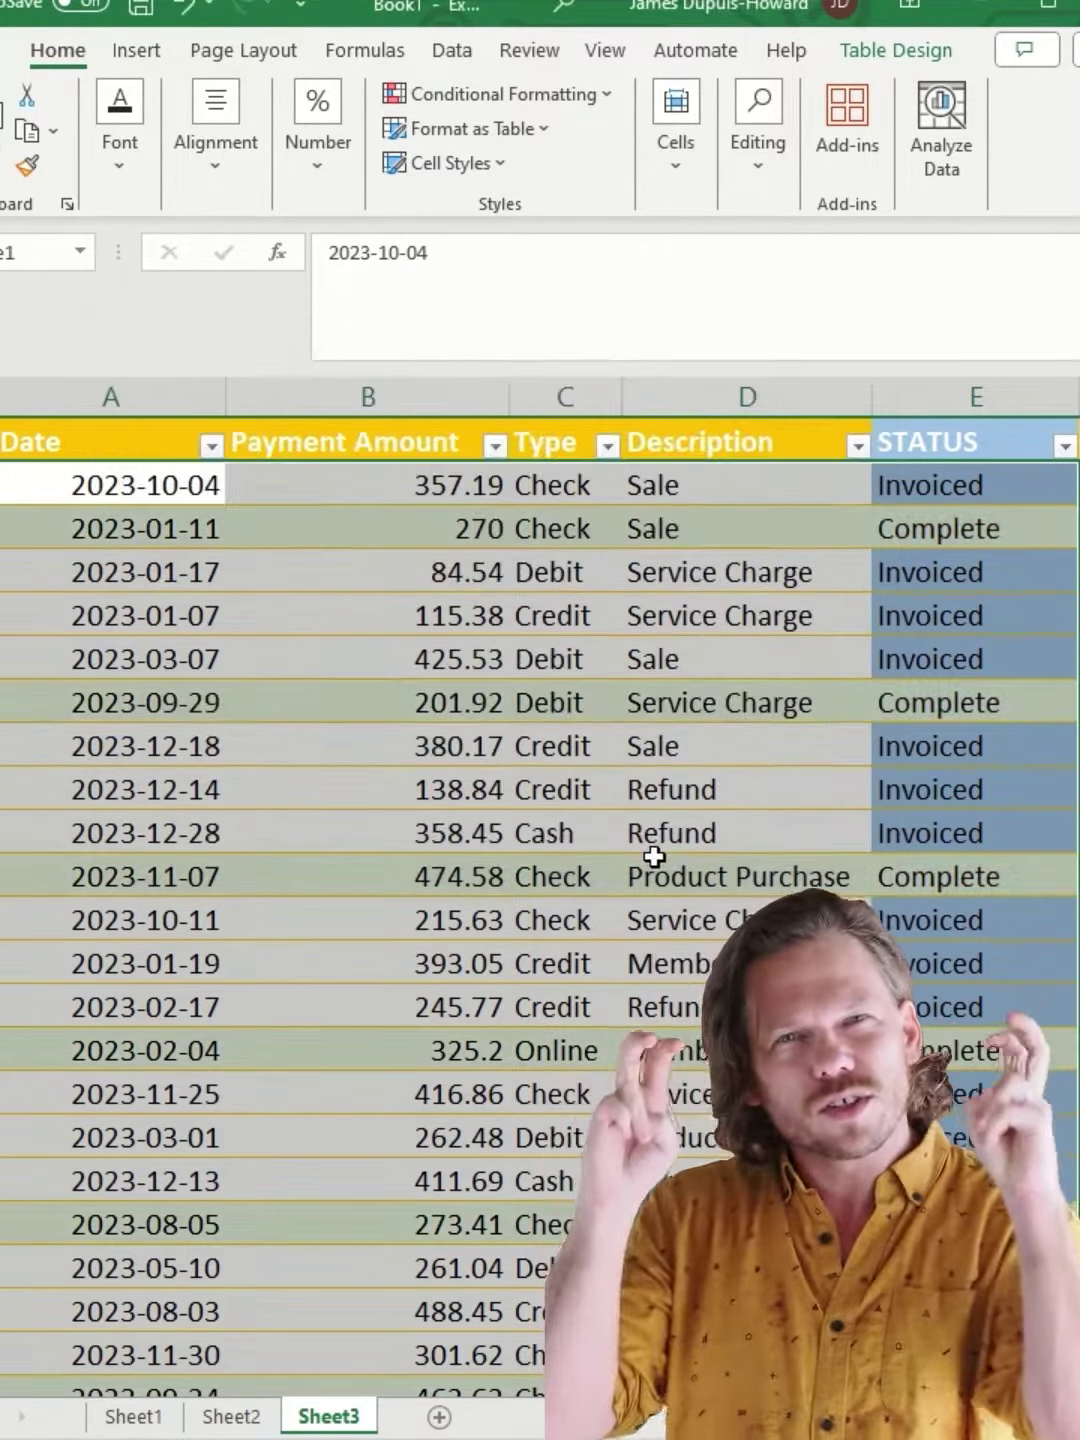